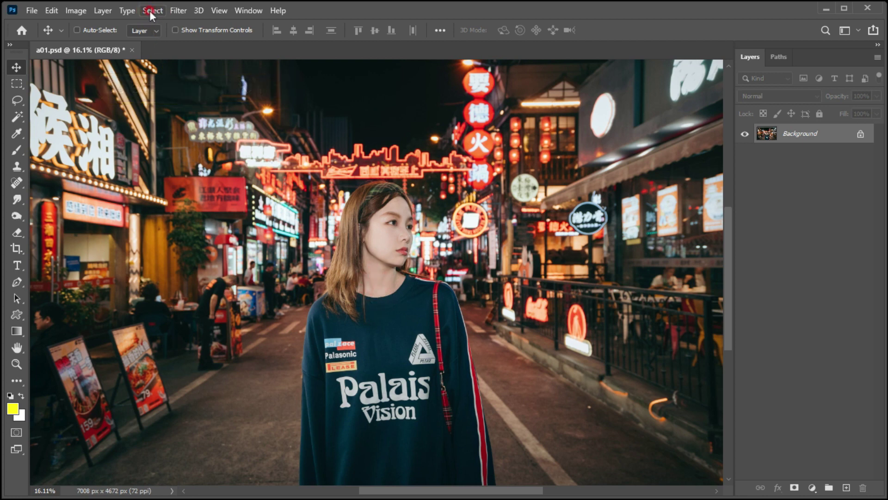
# - Select the photo's bright areas with Color Range using the Highlights option
pyautogui.click(153, 10)
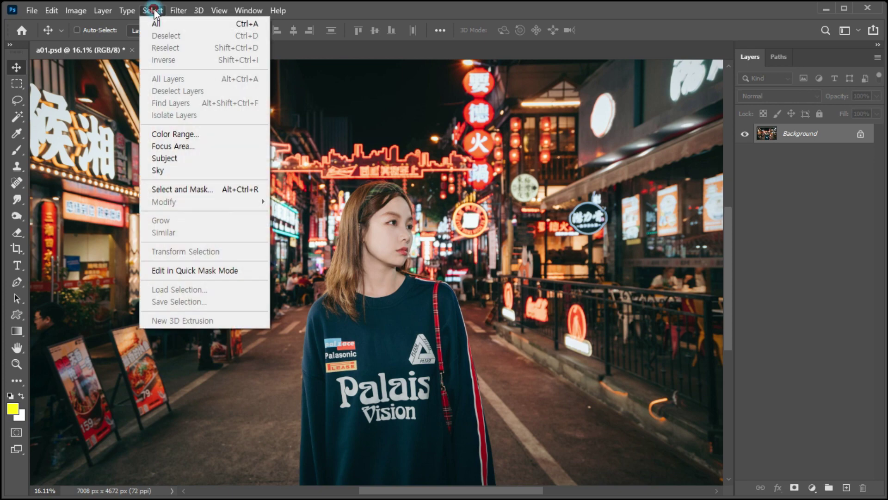
pyautogui.click(170, 134)
pyautogui.moveTo(489, 88); pyautogui.dragTo(501, 83)
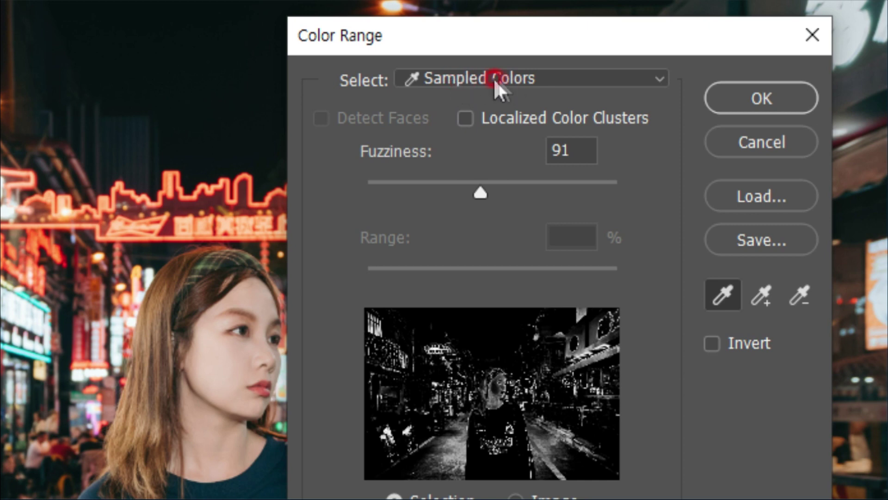
pyautogui.click(512, 79)
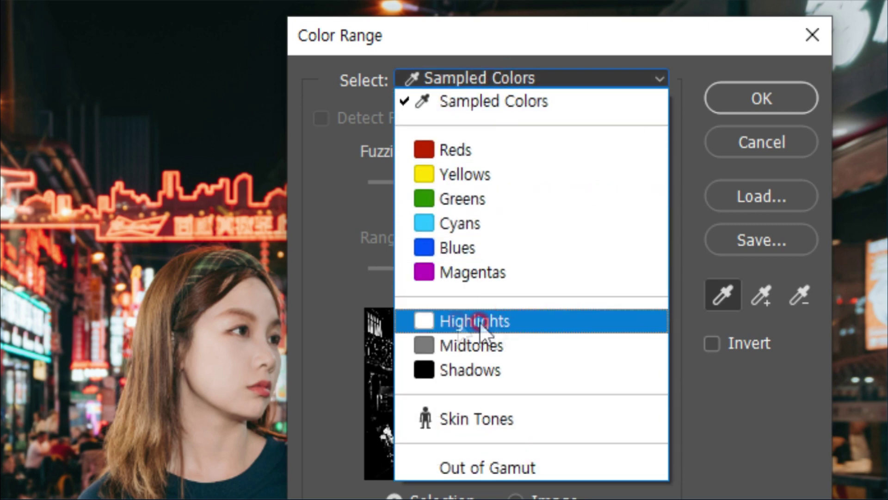
pyautogui.click(509, 322)
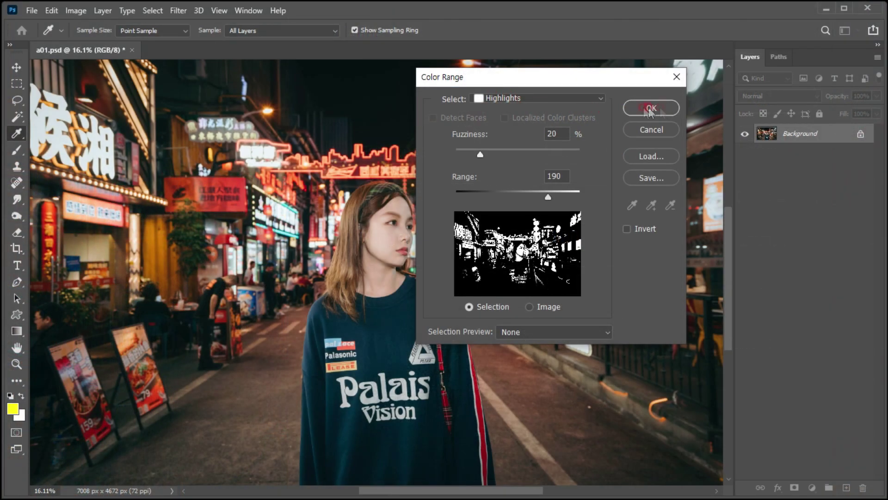
pyautogui.click(651, 109)
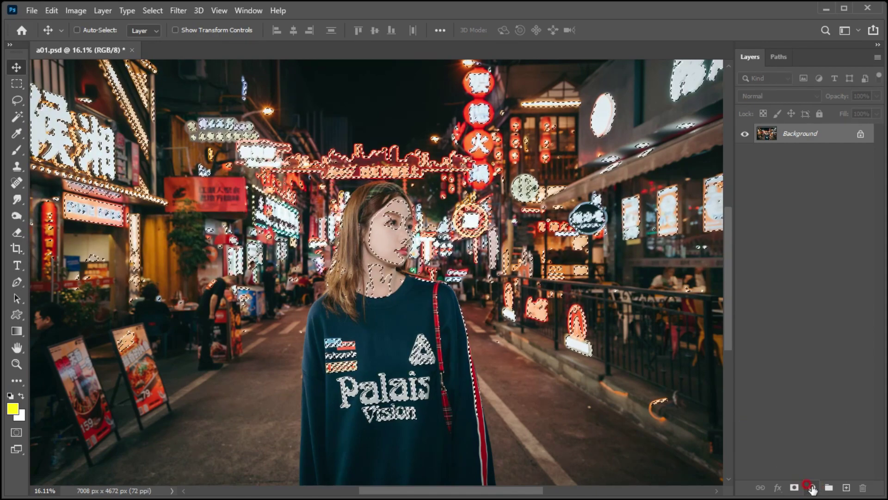
# - Add a Solid Color fill layer in yellow (#f0f14d) masked to the selected highlights
pyautogui.click(809, 487)
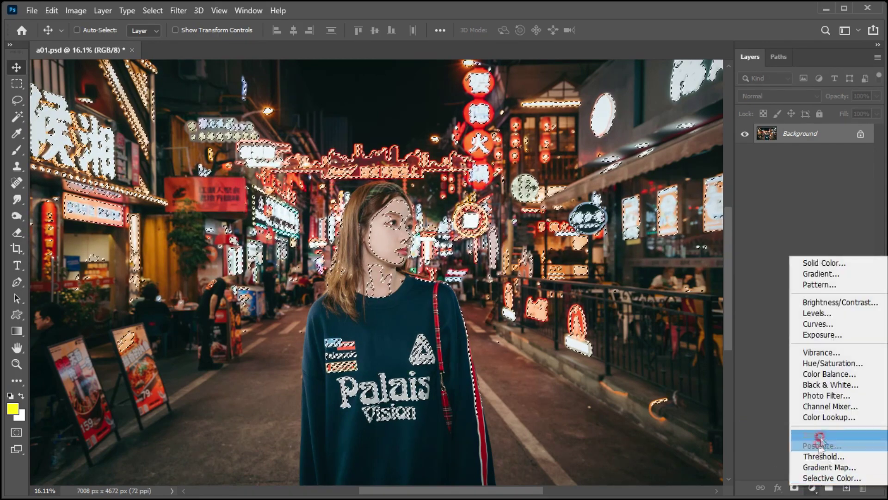
pyautogui.click(820, 263)
pyautogui.moveTo(596, 167)
pyautogui.mouseDown()
pyautogui.moveTo(581, 165)
pyautogui.moveTo(581, 179)
pyautogui.moveTo(583, 162)
pyautogui.mouseUp()
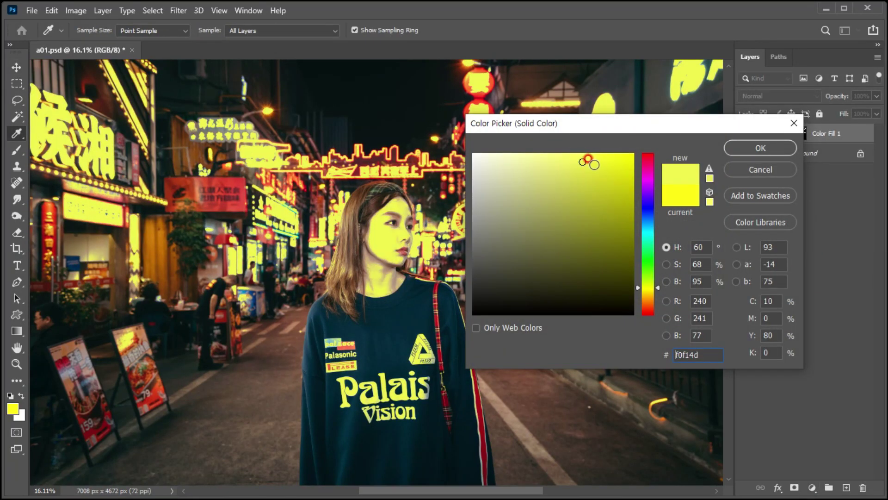
pyautogui.click(748, 148)
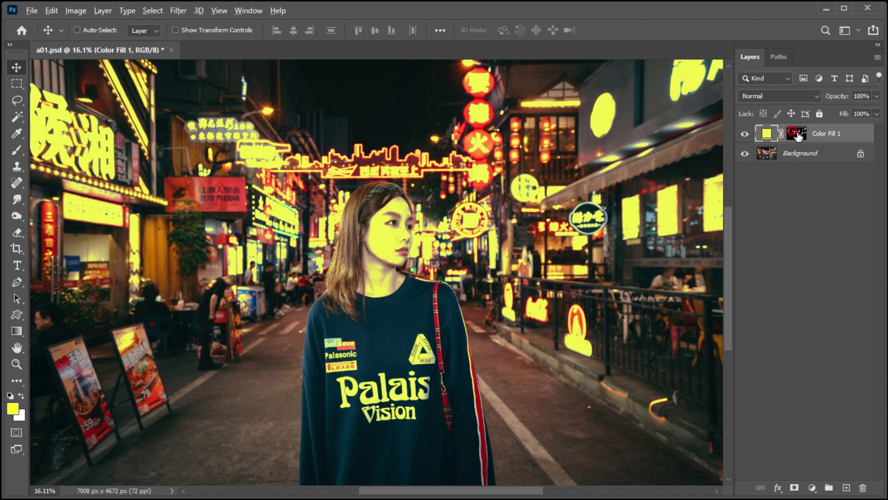
# - Display the fill layer's mask alone and paint black over the woman's sweater, including its lettering, logos and sleeve edge
pyautogui.keyDown('alt'); pyautogui.click(797, 133); pyautogui.keyUp('alt')
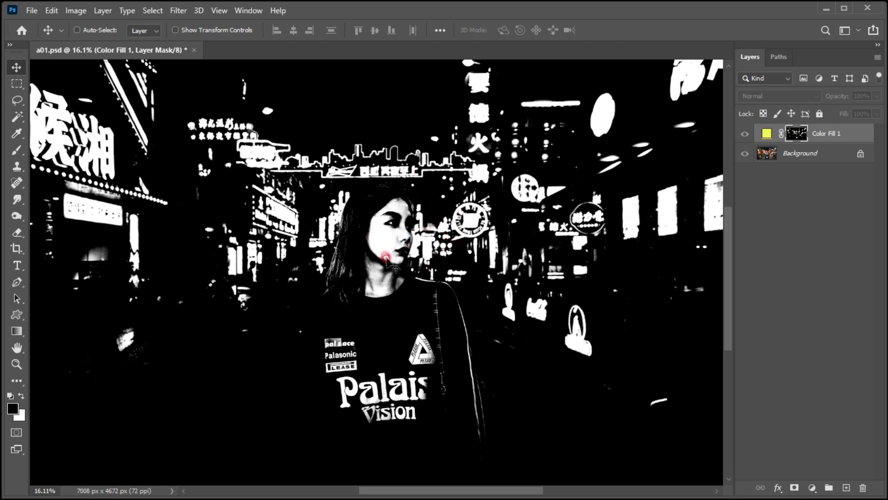
pyautogui.click(14, 153)
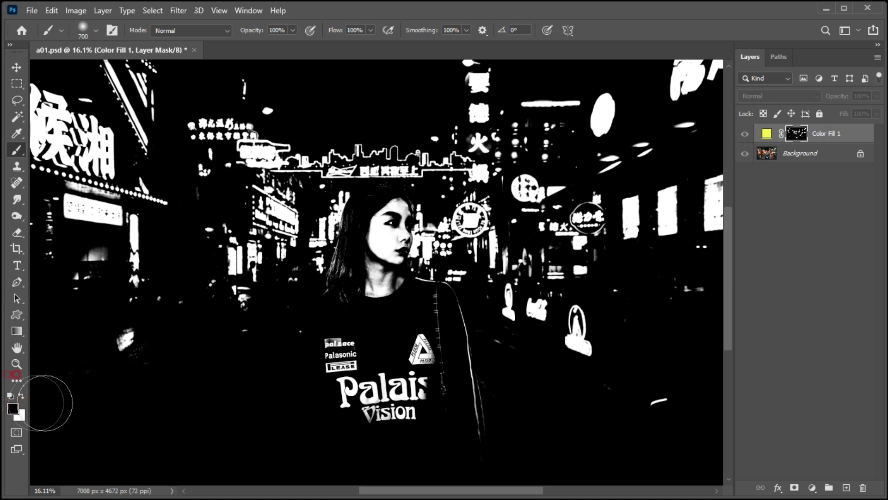
pyautogui.moveTo(340, 396)
pyautogui.mouseDown()
pyautogui.moveTo(327, 366)
pyautogui.moveTo(309, 366)
pyautogui.moveTo(411, 360)
pyautogui.moveTo(417, 411)
pyautogui.mouseUp()
pyautogui.press('[')
pyautogui.press('[')
pyautogui.press('[')
pyautogui.press('[')
pyautogui.press('[')
pyautogui.press('[')
pyautogui.moveTo(427, 307); pyautogui.dragTo(472, 374)
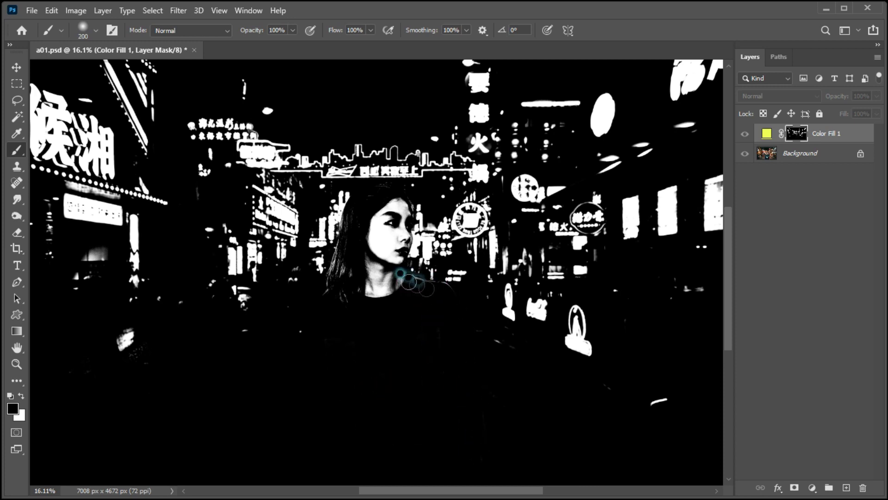
# - Paint black over the woman's face, neck and hair in the mask, adjusting the brush size to fit each area
pyautogui.moveTo(361, 256); pyautogui.dragTo(361, 230)
pyautogui.moveTo(361, 290)
pyautogui.mouseDown()
pyautogui.moveTo(388, 221)
pyautogui.moveTo(372, 262)
pyautogui.moveTo(373, 314)
pyautogui.moveTo(337, 298)
pyautogui.mouseUp()
pyautogui.press(']')
pyautogui.press(']')
pyautogui.moveTo(387, 226)
pyautogui.mouseDown()
pyautogui.moveTo(398, 289)
pyautogui.moveTo(358, 307)
pyautogui.moveTo(376, 237)
pyautogui.moveTo(369, 255)
pyautogui.moveTo(348, 264)
pyautogui.moveTo(400, 209)
pyautogui.moveTo(401, 272)
pyautogui.moveTo(403, 204)
pyautogui.mouseUp()
pyautogui.press('[')
pyautogui.press('[')
pyautogui.press('[')
pyautogui.press('[')
pyautogui.moveTo(328, 276)
pyautogui.mouseDown()
pyautogui.moveTo(315, 317)
pyautogui.moveTo(300, 317)
pyautogui.moveTo(305, 346)
pyautogui.moveTo(296, 352)
pyautogui.moveTo(362, 341)
pyautogui.mouseUp()
pyautogui.press(']')
pyautogui.press(']')
pyautogui.press(']')
pyautogui.press(']')
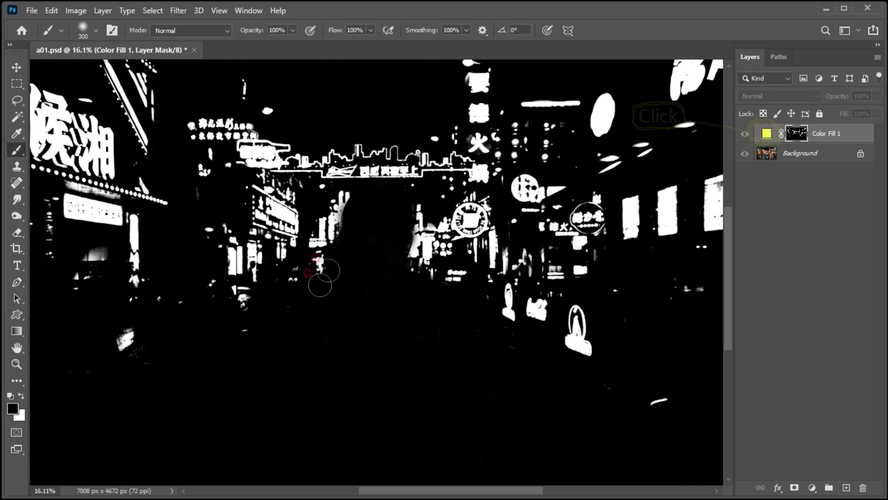
# - Return from the mask view to the photo and set the yellow fill layer's blend mode to Overlay
pyautogui.click(763, 136)
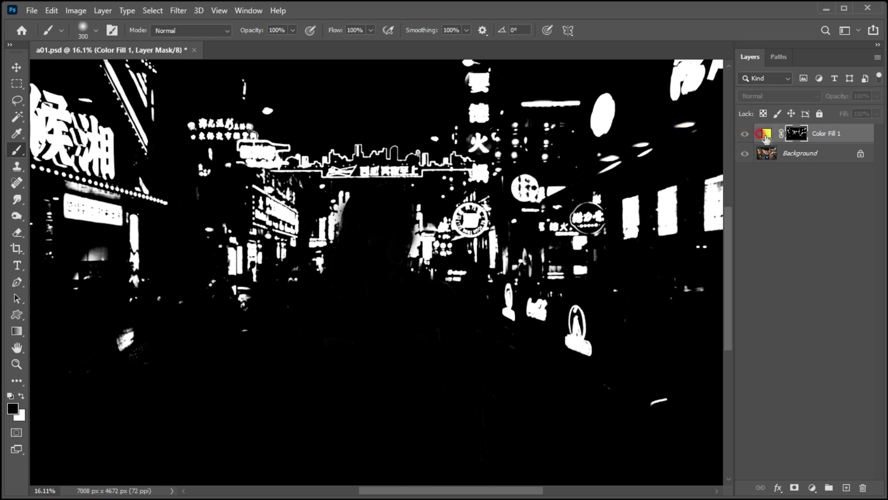
pyautogui.click(772, 136)
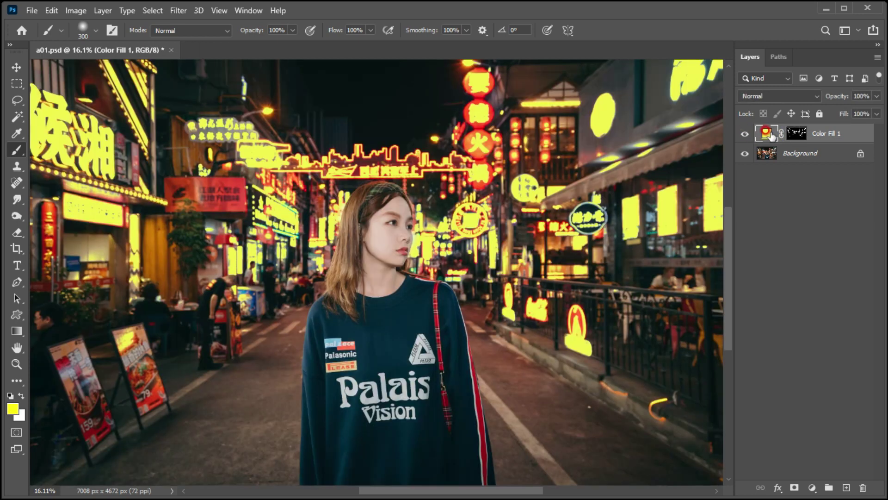
pyautogui.click(16, 68)
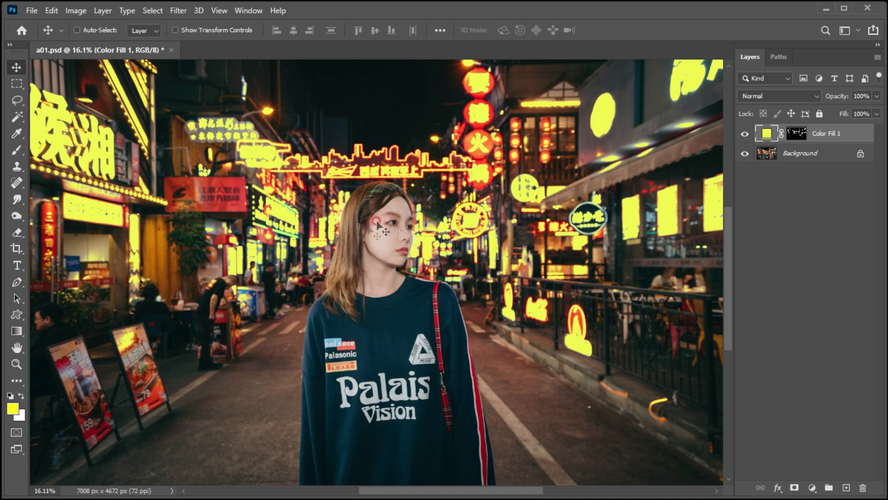
pyautogui.click(757, 95)
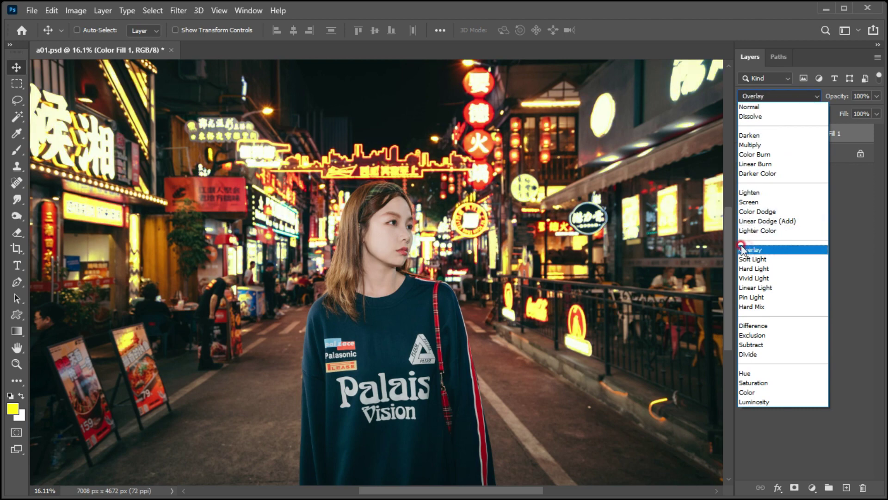
pyautogui.click(751, 249)
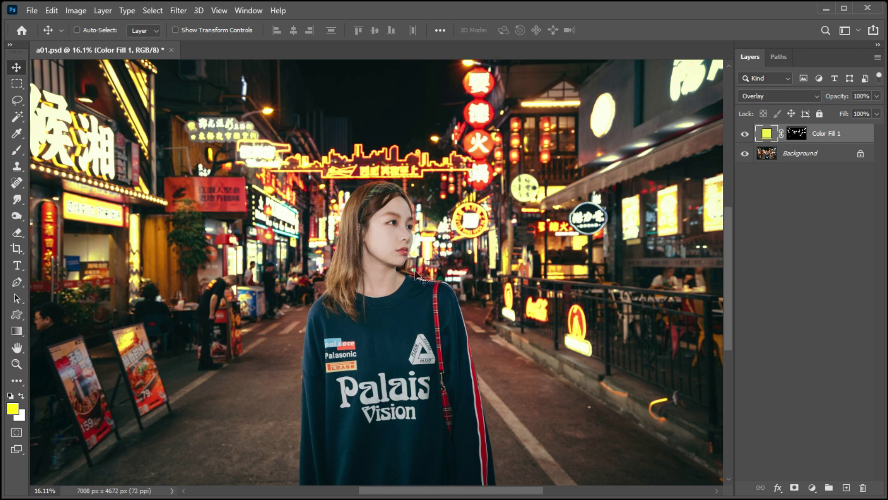
pyautogui.moveTo(399, 252); pyautogui.dragTo(406, 248)
# - Duplicate the yellow fill layer and set the copy's blend mode to Screen
pyautogui.click(818, 134)
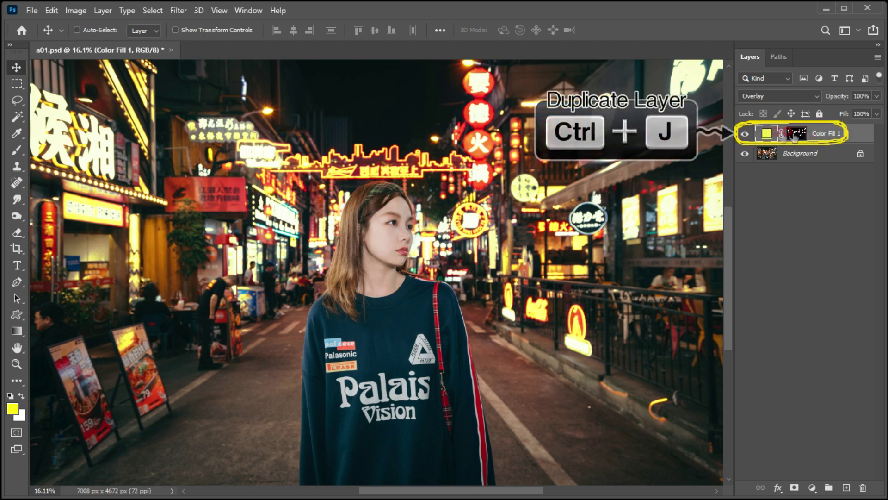
pyautogui.click(800, 130)
pyautogui.hotkey('ctrl', 'j')
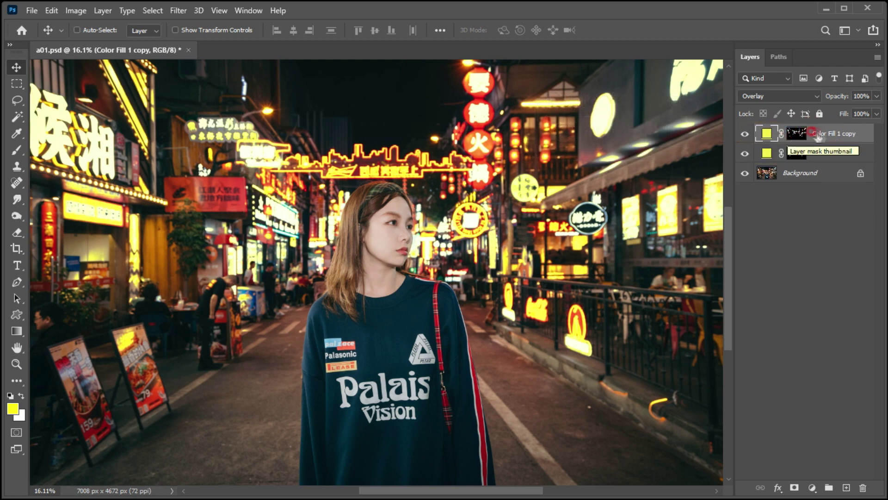
pyautogui.click(756, 98)
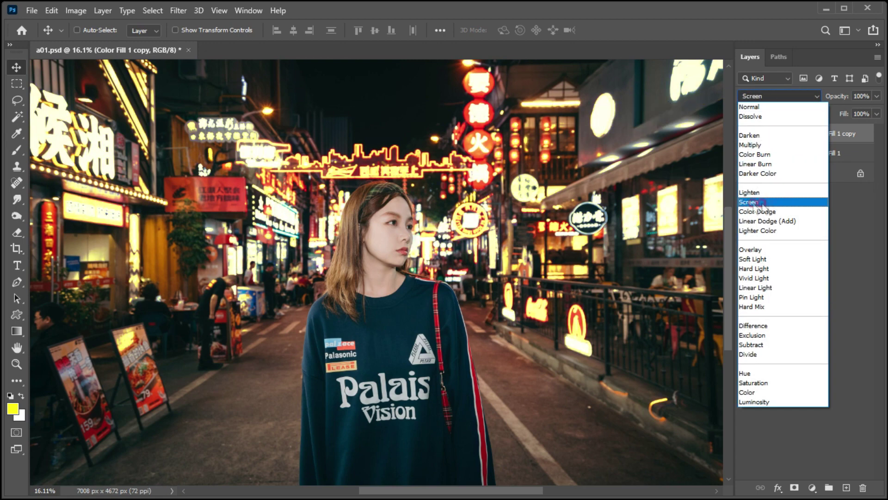
pyautogui.click(756, 206)
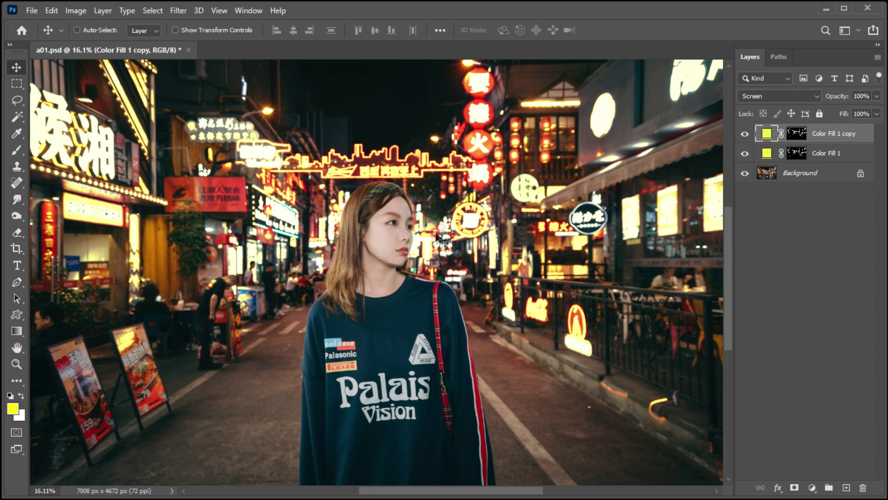
# - Duplicate the Screen fill layer, convert the new copy to a smart object and apply a Gaussian Blur with a 173.3-pixel radius
pyautogui.click(781, 134)
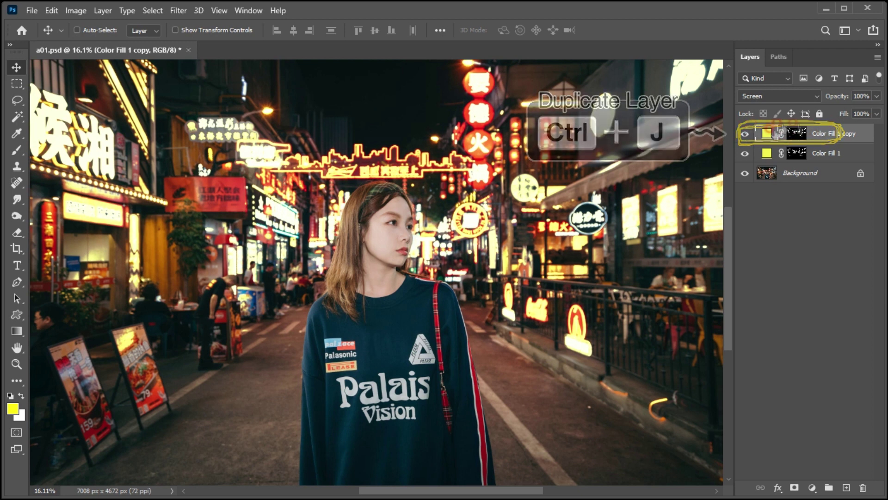
pyautogui.hotkey('ctrl', 'j')
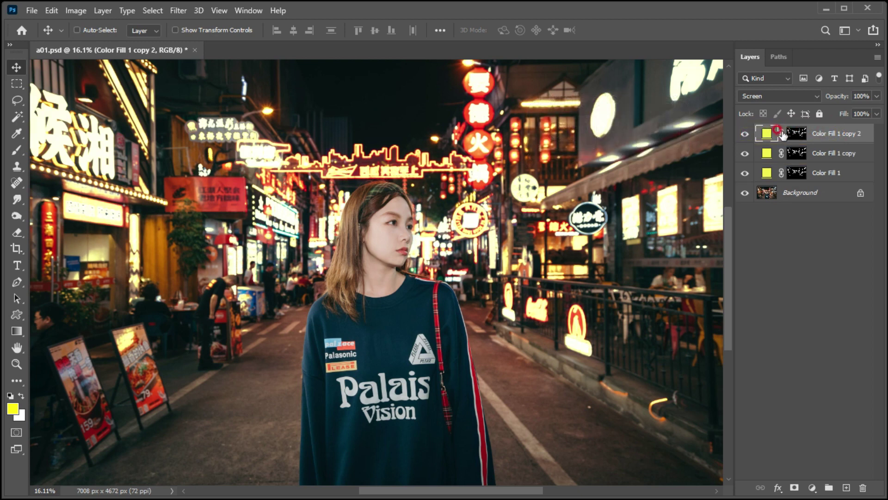
pyautogui.click(178, 11)
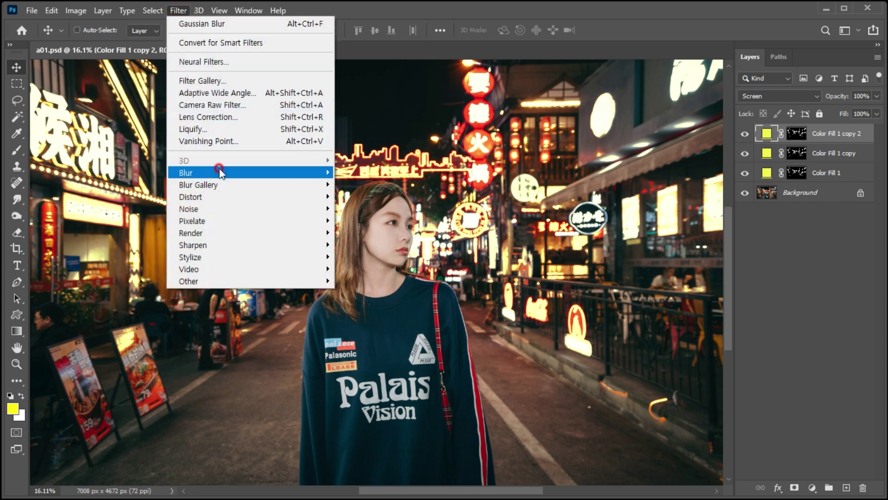
pyautogui.moveTo(243, 173)
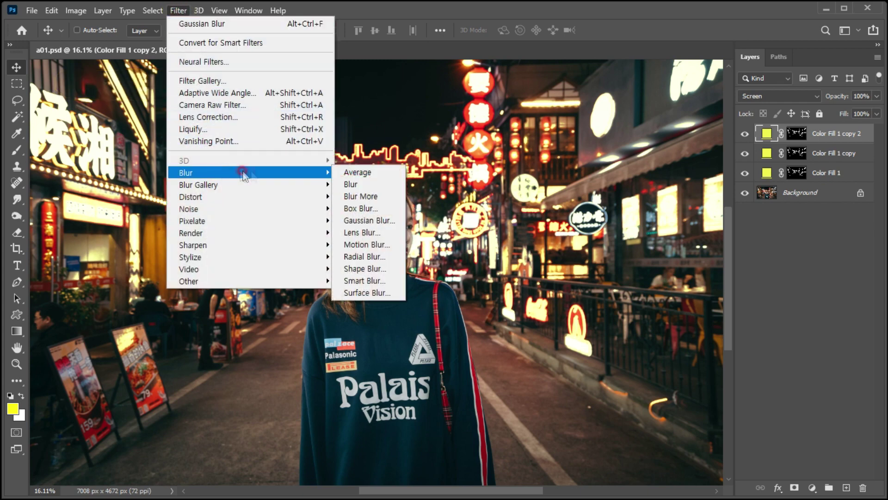
pyautogui.click(368, 221)
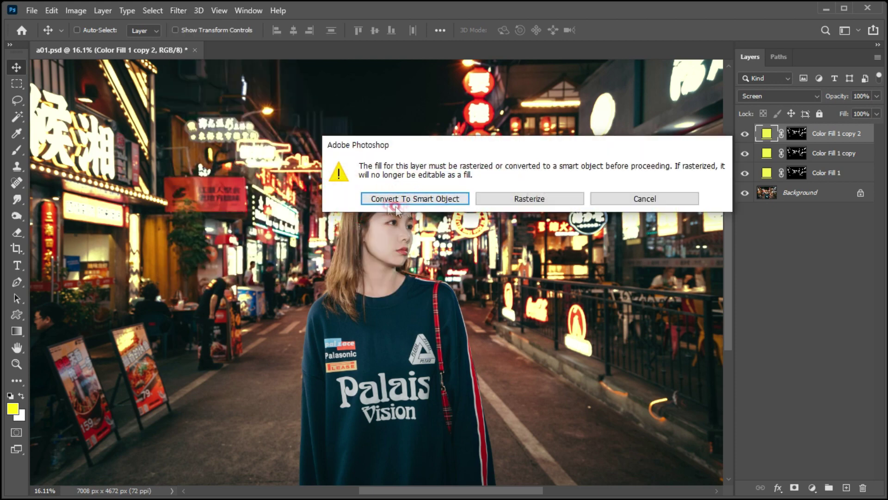
pyautogui.click(396, 199)
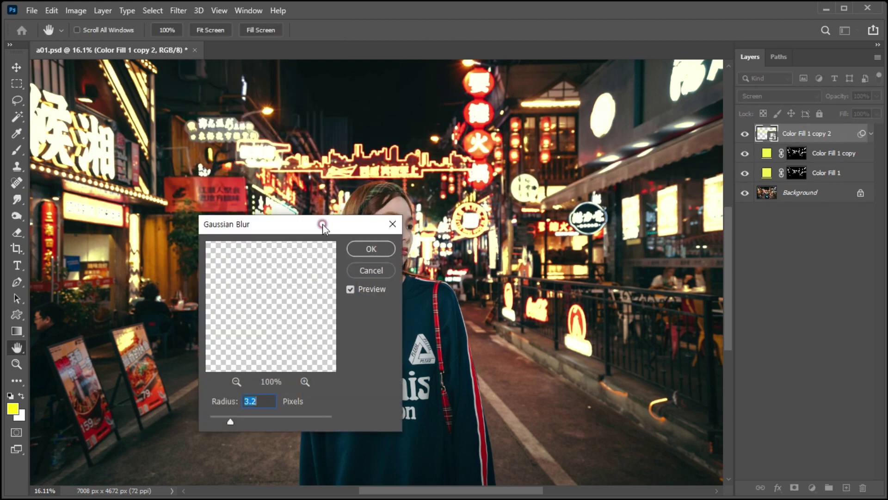
pyautogui.moveTo(322, 225); pyautogui.dragTo(581, 132)
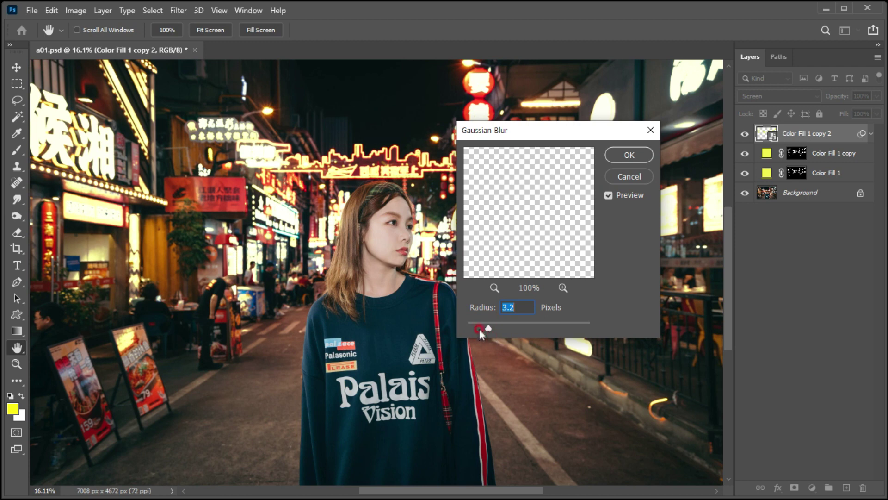
pyautogui.moveTo(499, 329); pyautogui.dragTo(562, 325)
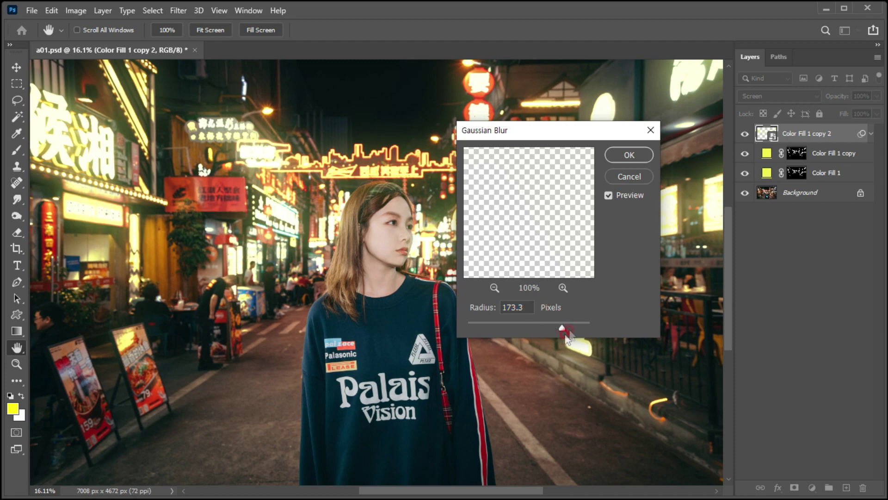
pyautogui.click(631, 155)
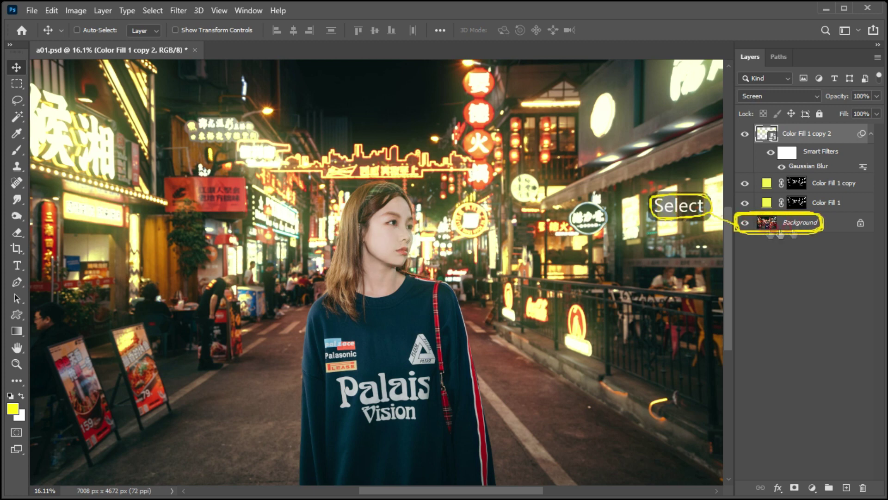
# - Add a Color Balance adjustment directly above the Background with Midtones at +12 Magenta–Green and -30 Yellow–Blue
pyautogui.click(796, 223)
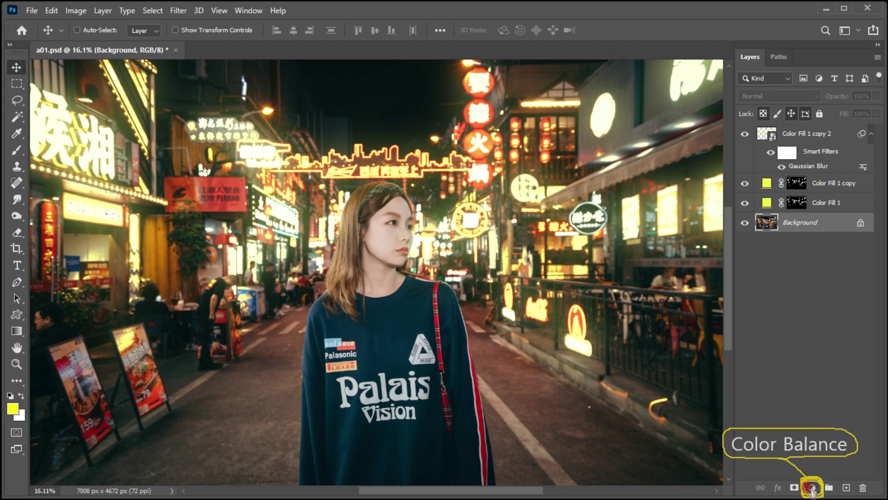
pyautogui.click(813, 488)
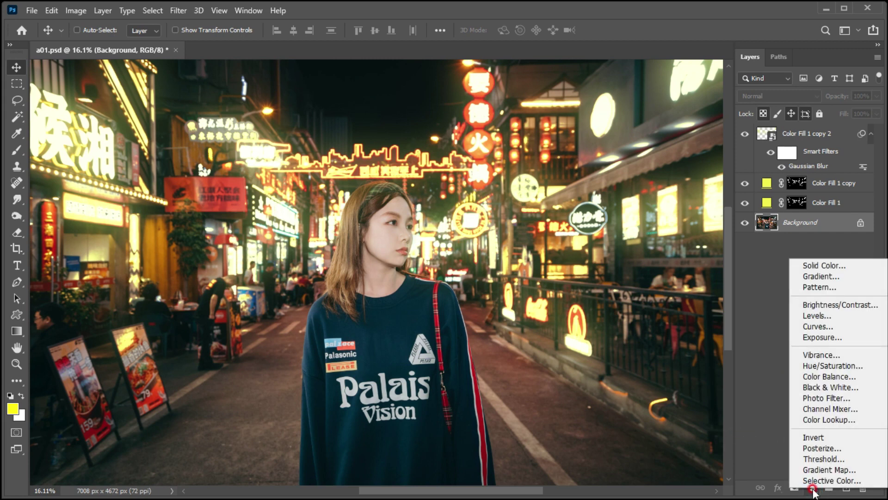
pyautogui.click(817, 377)
pyautogui.moveTo(664, 243); pyautogui.dragTo(624, 173)
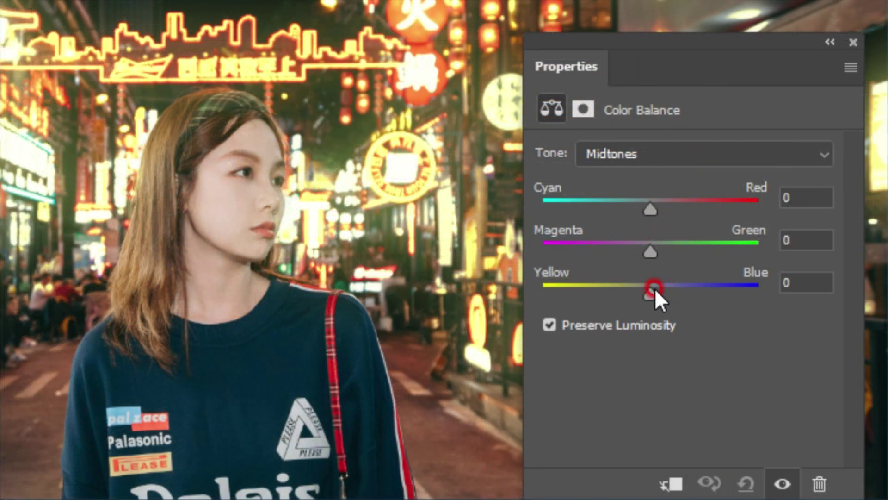
pyautogui.moveTo(654, 288); pyautogui.dragTo(628, 293)
pyautogui.moveTo(647, 249); pyautogui.dragTo(663, 248)
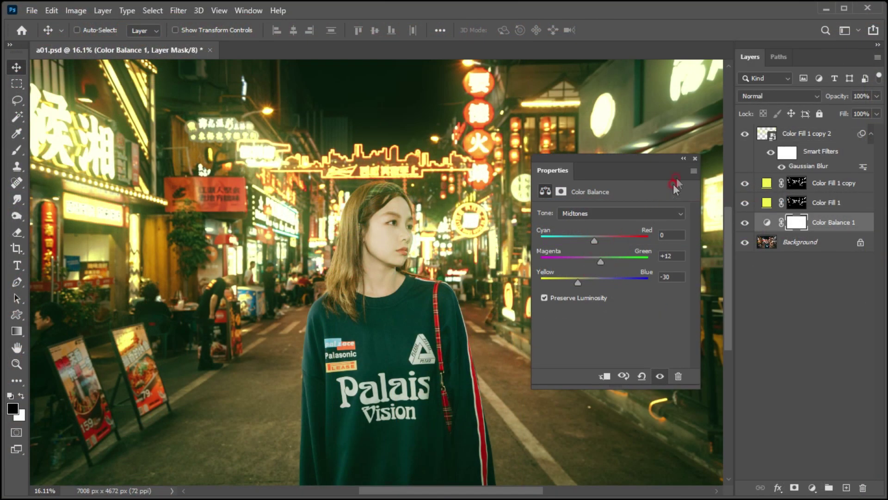
pyautogui.click(695, 158)
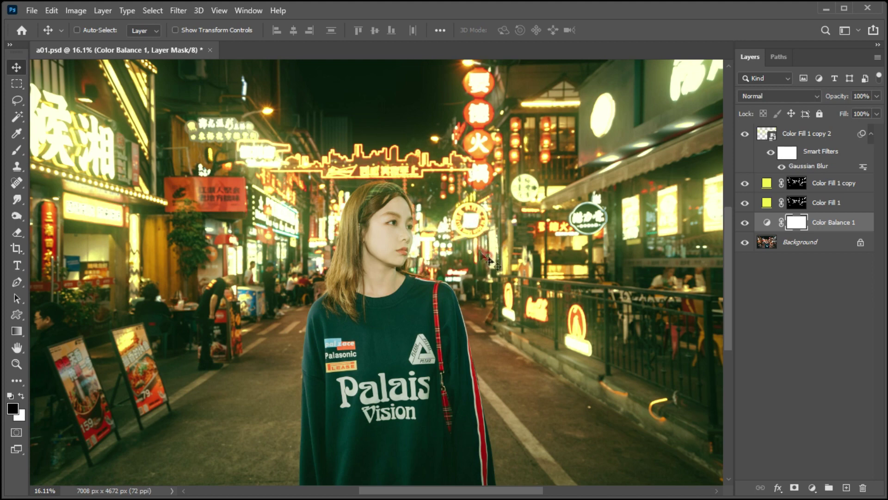
# - Compare the original photo with the edited version by repeatedly toggling the visibility of all layers except the Background
pyautogui.keyDown('alt'); pyautogui.click(745, 243); pyautogui.keyUp('alt')
pyautogui.keyDown('alt'); pyautogui.click(745, 243); pyautogui.keyUp('alt')
pyautogui.keyDown('alt'); pyautogui.click(745, 243); pyautogui.keyUp('alt')
pyautogui.keyDown('alt'); pyautogui.click(745, 242); pyautogui.keyUp('alt')
pyautogui.keyDown('alt'); pyautogui.click(745, 243); pyautogui.keyUp('alt')
pyautogui.keyDown('alt'); pyautogui.click(745, 243); pyautogui.keyUp('alt')
pyautogui.keyDown('alt'); pyautogui.click(745, 243); pyautogui.keyUp('alt')
pyautogui.keyDown('alt'); pyautogui.click(745, 243); pyautogui.keyUp('alt')
pyautogui.keyDown('alt'); pyautogui.click(745, 243); pyautogui.keyUp('alt')
pyautogui.keyDown('alt'); pyautogui.click(745, 243); pyautogui.keyUp('alt')
pyautogui.keyDown('alt'); pyautogui.click(745, 243); pyautogui.keyUp('alt')
pyautogui.keyDown('alt'); pyautogui.click(744, 242); pyautogui.keyUp('alt')
pyautogui.keyDown('alt'); pyautogui.click(744, 242); pyautogui.keyUp('alt')
pyautogui.keyDown('alt'); pyautogui.click(744, 243); pyautogui.keyUp('alt')
pyautogui.keyDown('alt'); pyautogui.click(744, 242); pyautogui.keyUp('alt')
pyautogui.keyDown('alt'); pyautogui.click(744, 243); pyautogui.keyUp('alt')
pyautogui.keyDown('alt'); pyautogui.click(745, 243); pyautogui.keyUp('alt')
pyautogui.keyDown('alt'); pyautogui.click(744, 243); pyautogui.keyUp('alt')
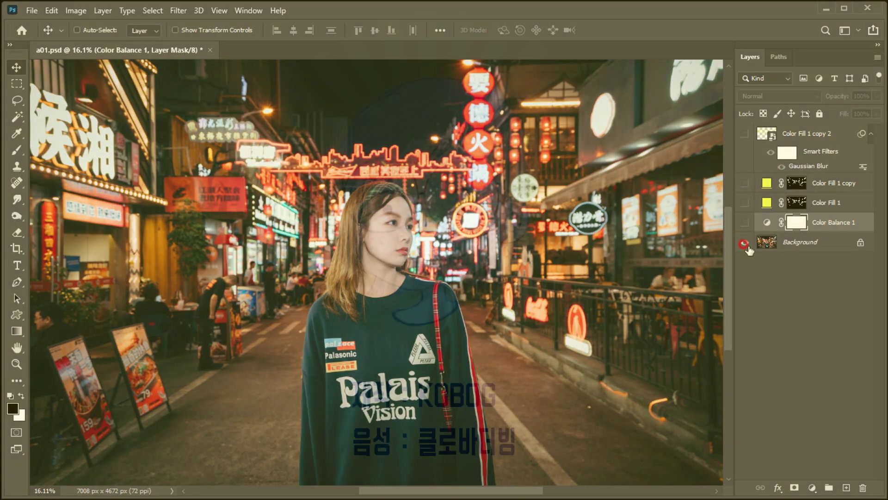